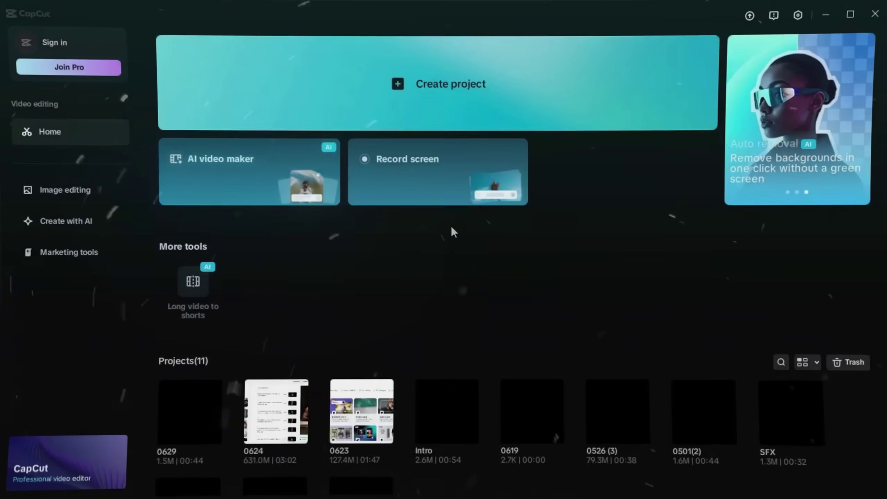
# Step: Open the AI video maker card from the CapCut home screen
pyautogui.click(330, 214)
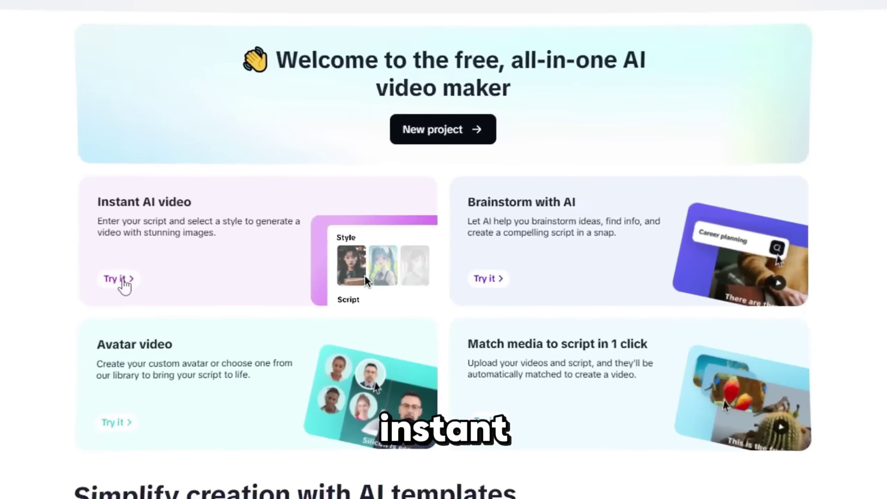
# Step: Create an instant AI video on Crazy Facts About Ancient Empires voiced by Strong British Male
pyautogui.click(167, 259)
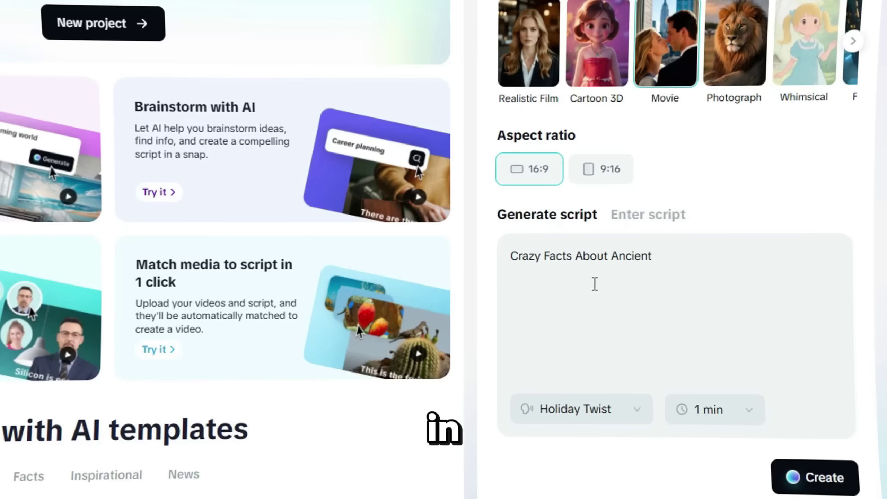
pyautogui.click(625, 418)
pyautogui.scroll(4, 677, 314)
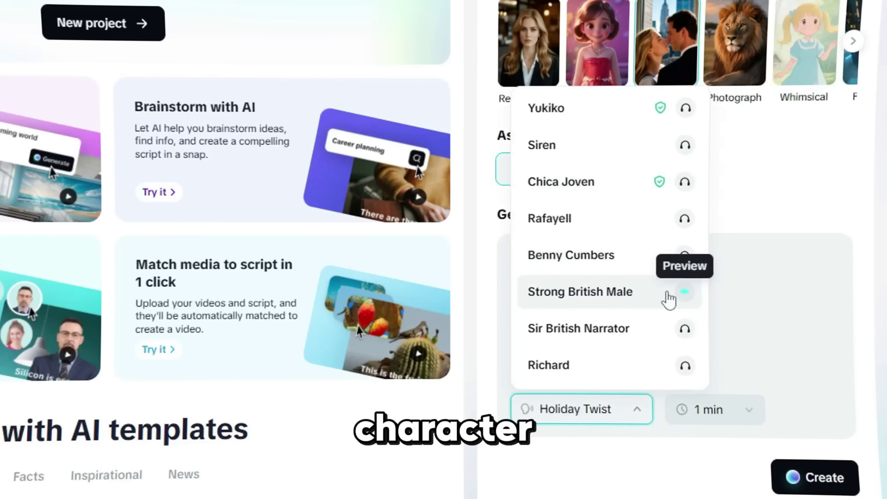
pyautogui.click(668, 299)
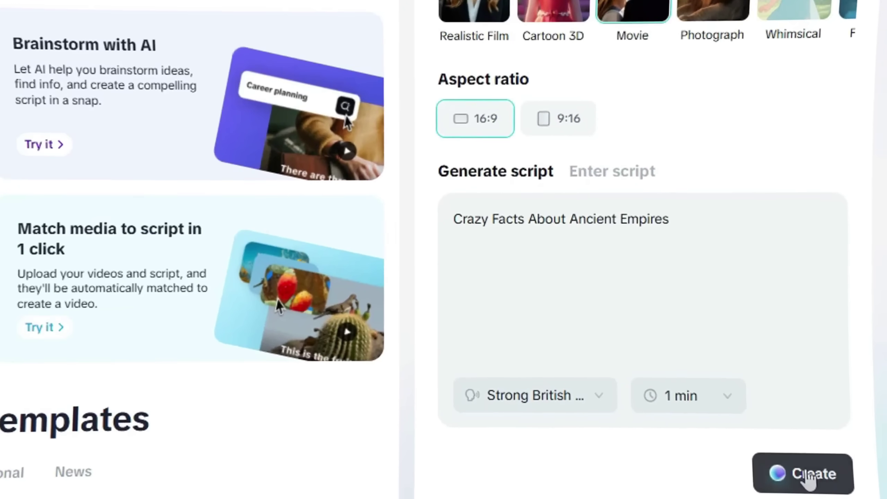
pyautogui.click(813, 480)
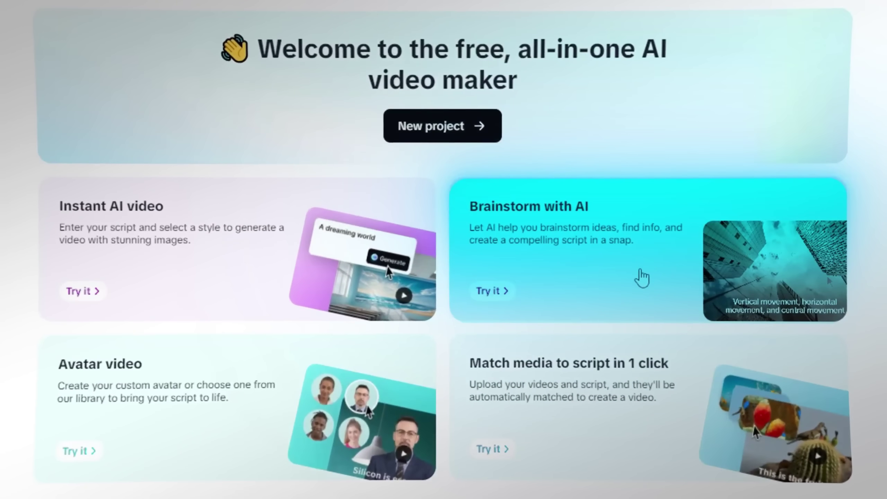
# Step: Brainstorm topic ideas for 'Crazy Facts About Ancient Laws' and generate more
pyautogui.click(651, 272)
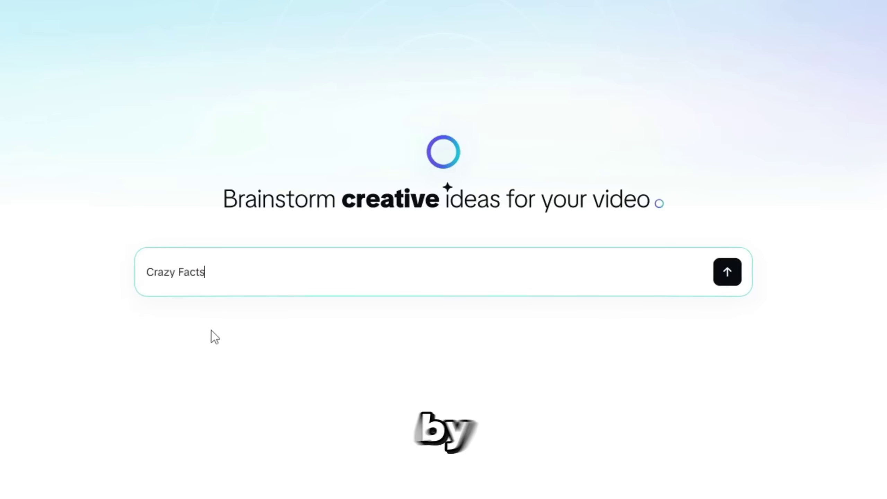
pyautogui.write('About Ancient Laws')
pyautogui.press('Return')
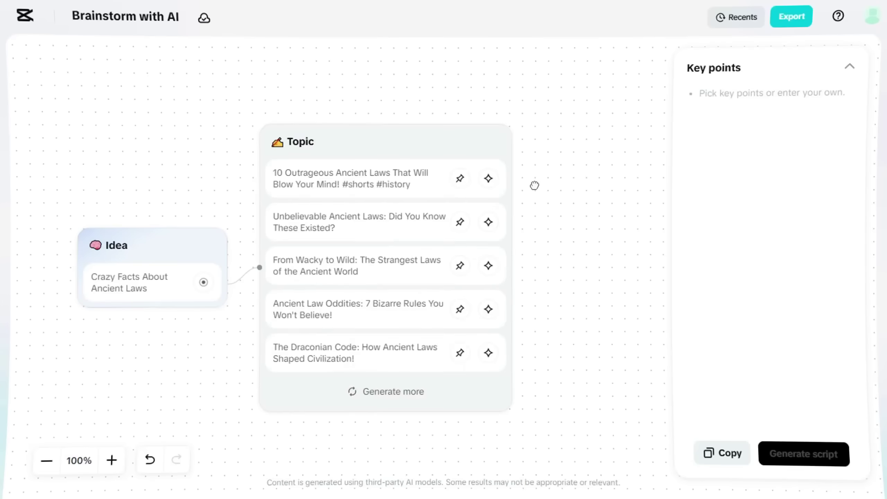
pyautogui.click(442, 370)
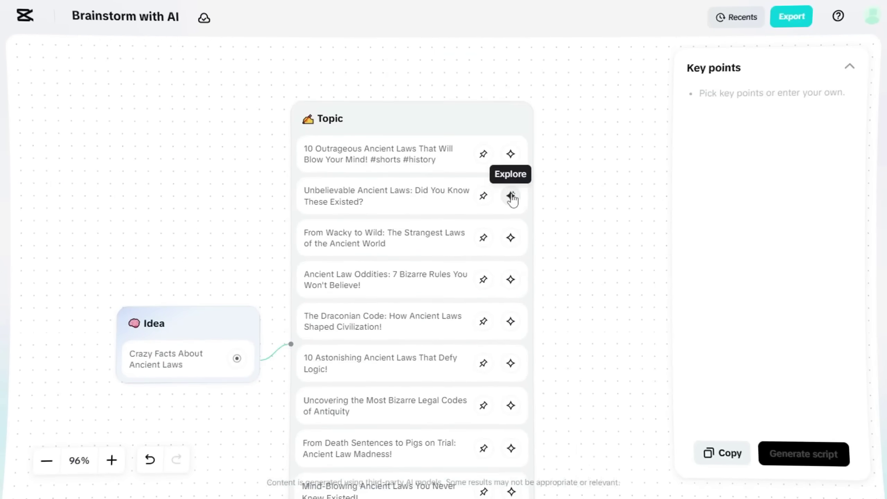
# Step: Pin the Unbelievable Ancient Laws topic and generate a 1-minute script from it
pyautogui.click(554, 163)
pyautogui.click(269, 109)
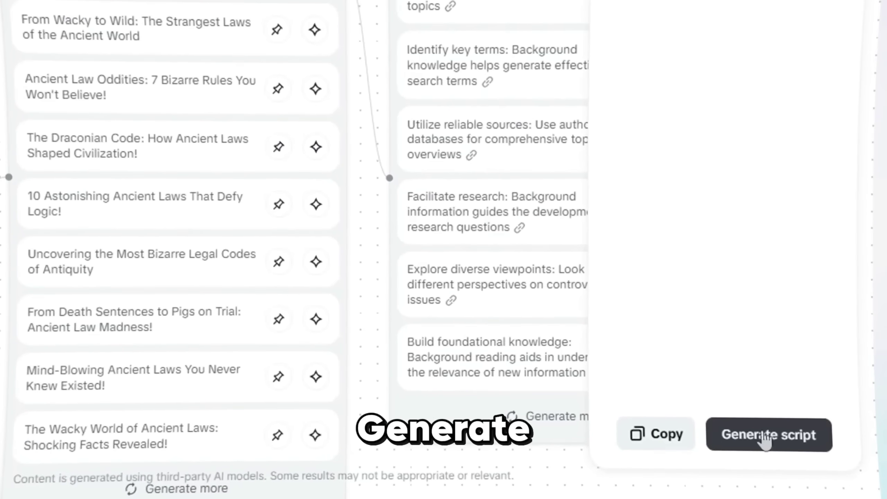
pyautogui.click(764, 436)
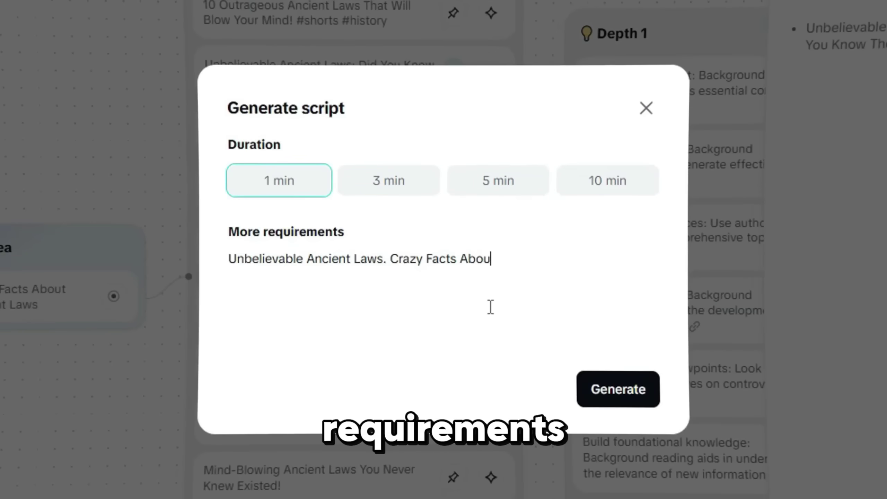
pyautogui.click(615, 388)
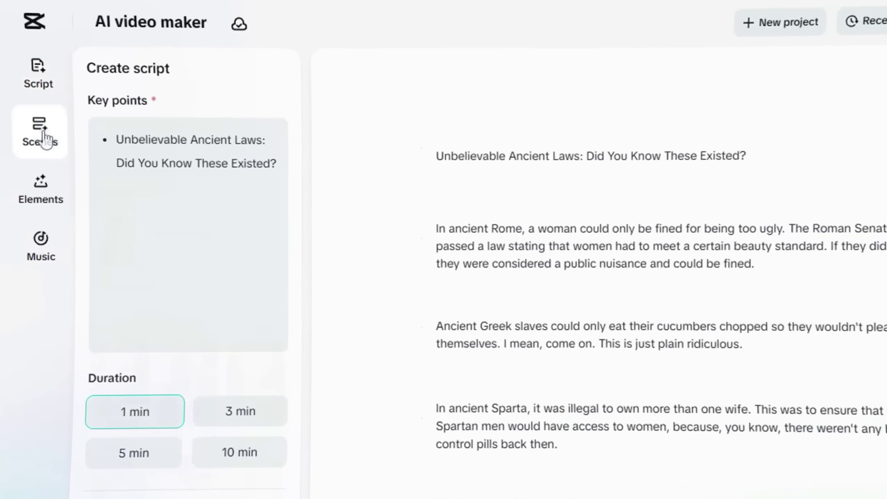
# Step: Apply the Strong British Male voiceover to all scenes
pyautogui.click(38, 132)
pyautogui.click(155, 156)
pyautogui.scroll(-5, 139, 384)
pyautogui.scroll(3, 152, 363)
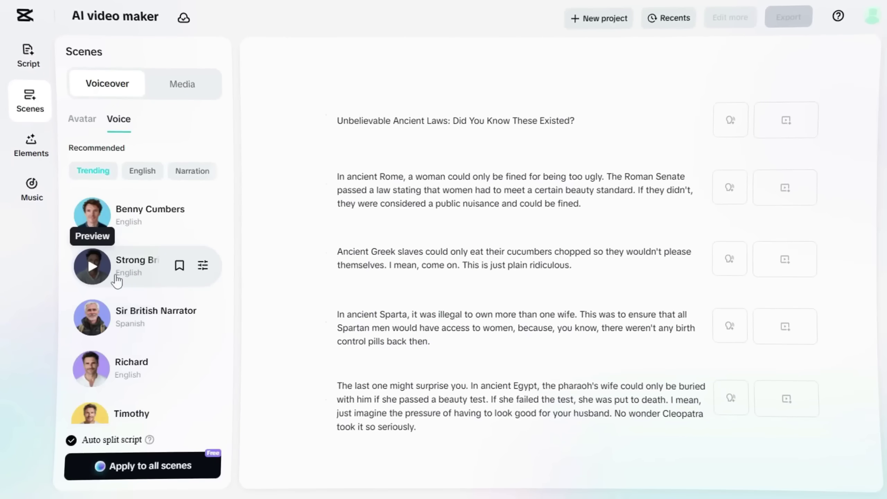
pyautogui.click(198, 461)
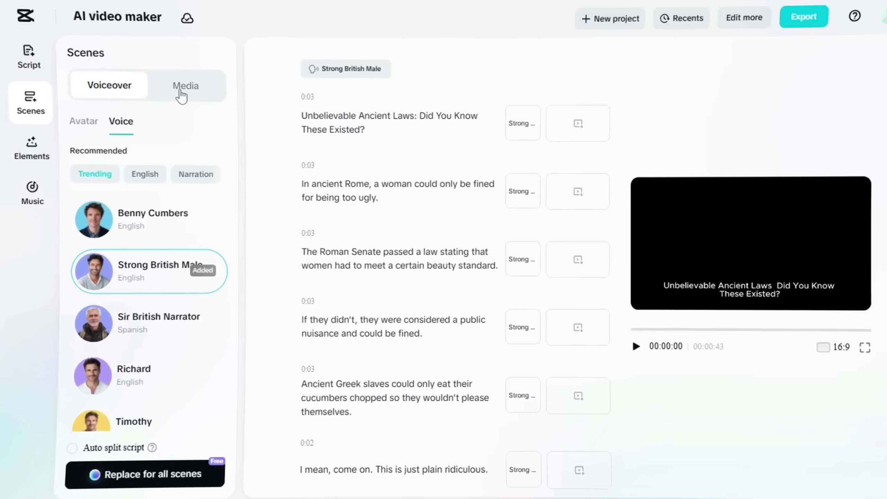
# Step: Generate 9:16 Movie-style AI media for all scenes
pyautogui.click(181, 89)
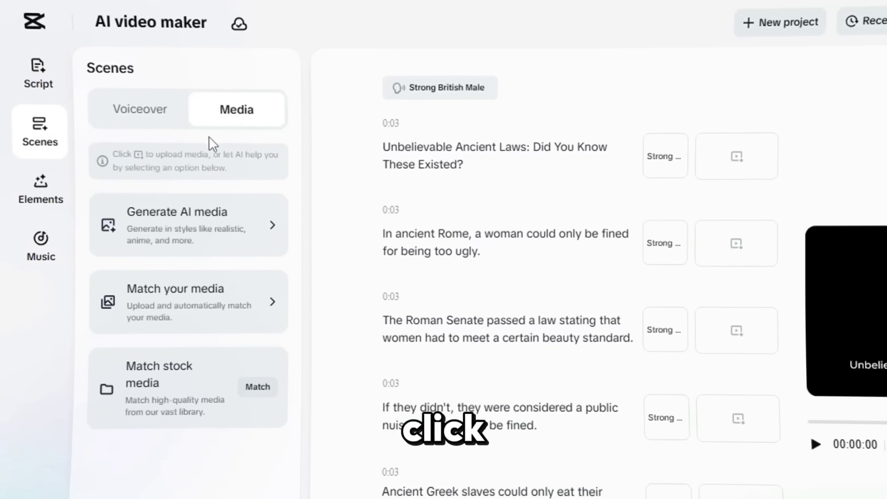
pyautogui.click(208, 230)
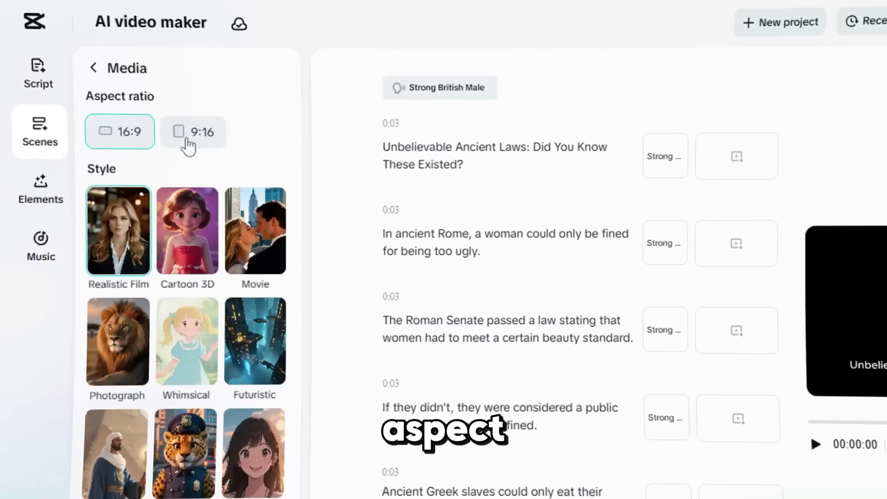
pyautogui.scroll(-15, 159, 315)
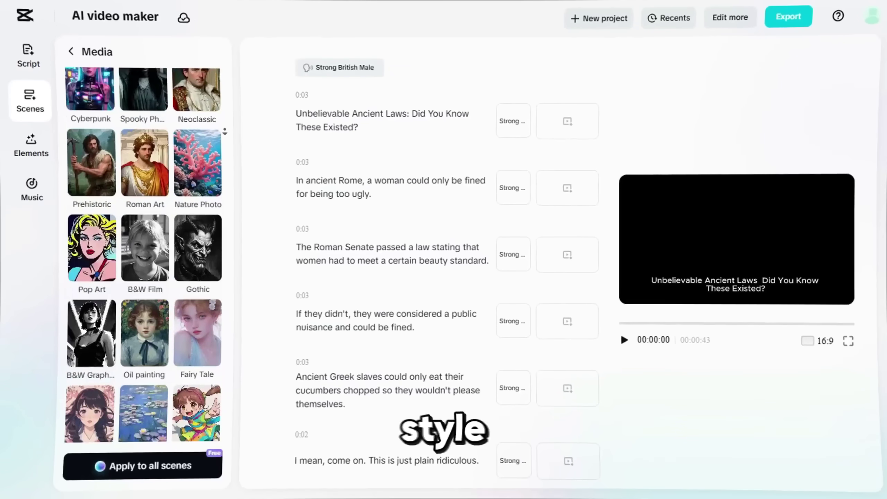
pyautogui.scroll(15, 122, 241)
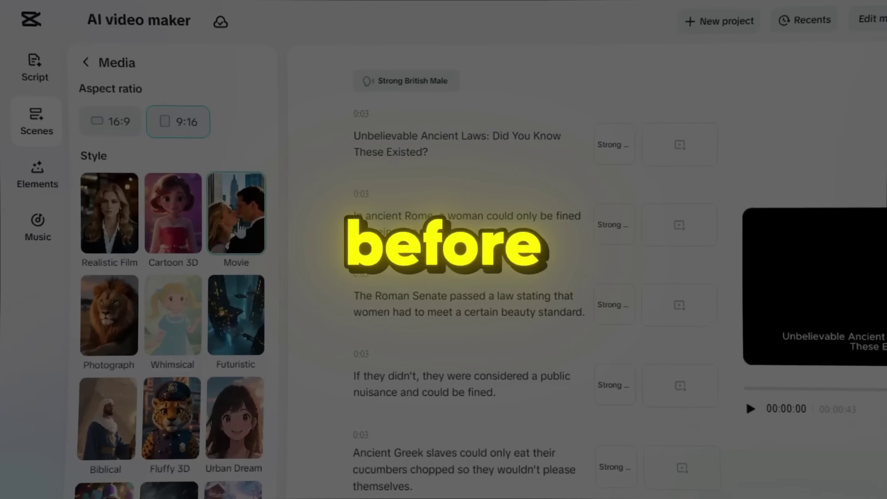
pyautogui.scroll(-2, 158, 280)
pyautogui.scroll(-5, 191, 337)
pyautogui.scroll(8, 190, 337)
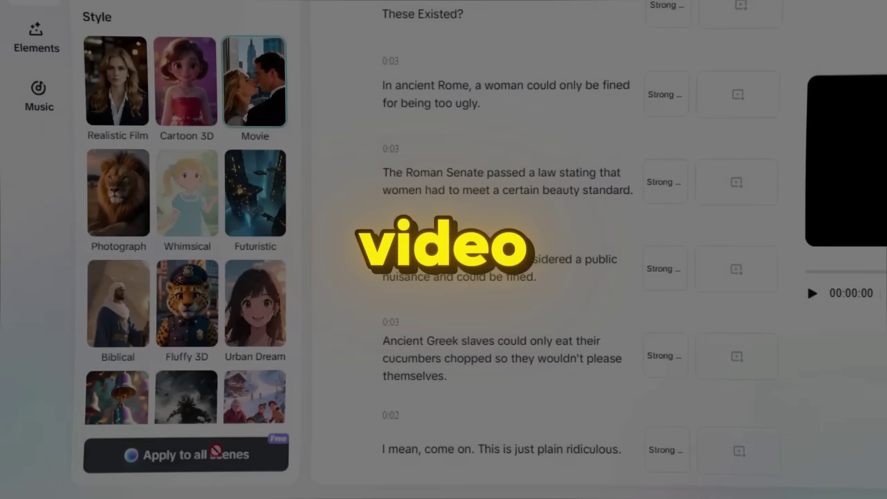
pyautogui.click(216, 454)
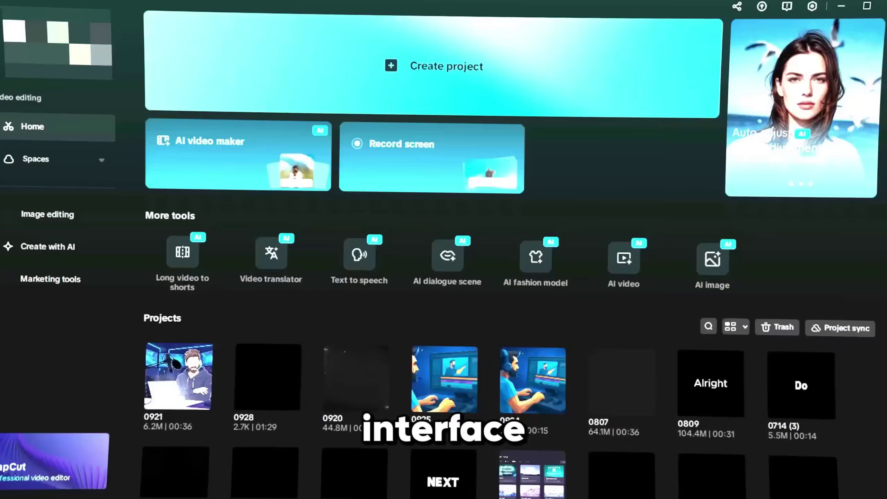
# Step: Open the AI dialogue scene tool from the More tools row
pyautogui.click(450, 255)
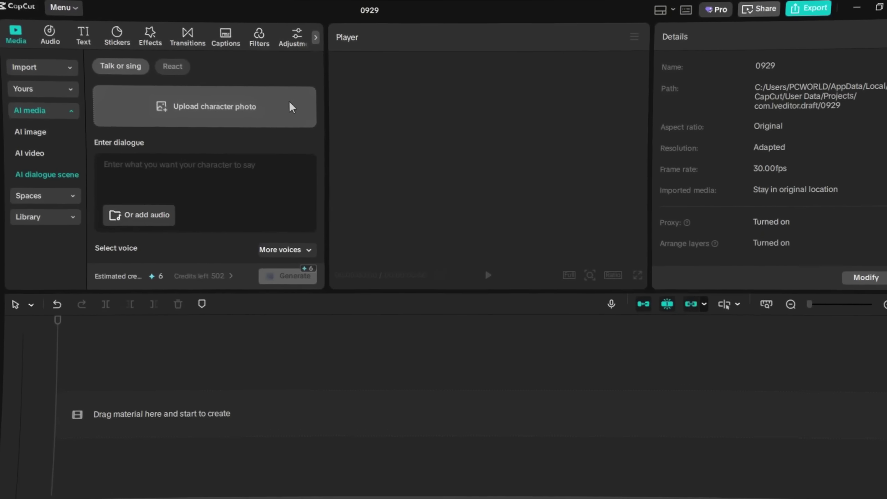
# Step: Upload Avatar1.jpg as the character photo for the AI dialogue scene
pyautogui.click(345, 133)
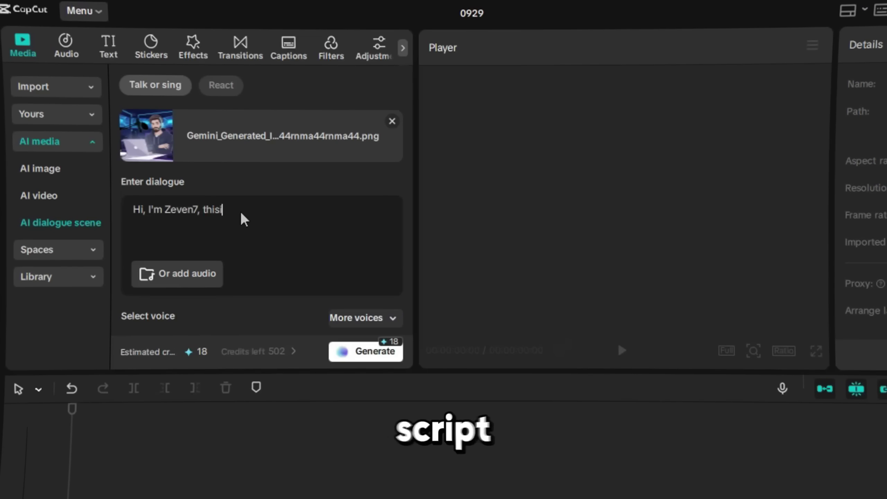
pyautogui.write('s Ai dialogue scene tool in capcut')
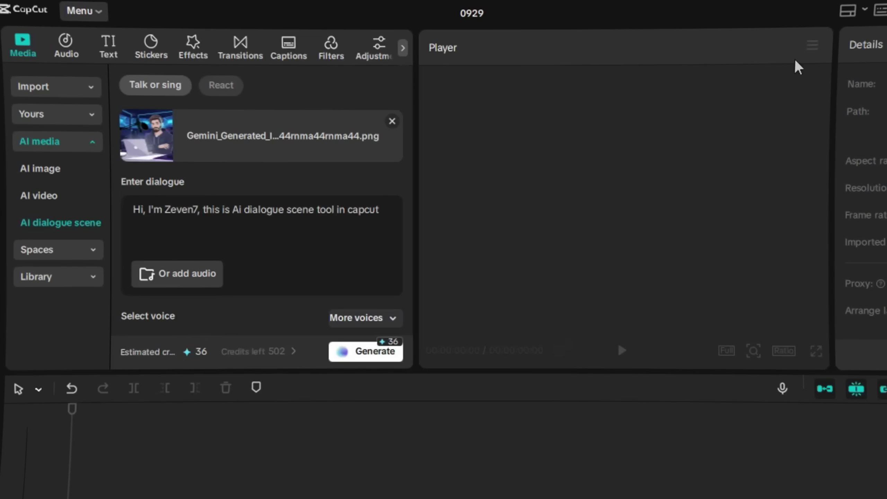
pyautogui.scroll(-8, 413, 168)
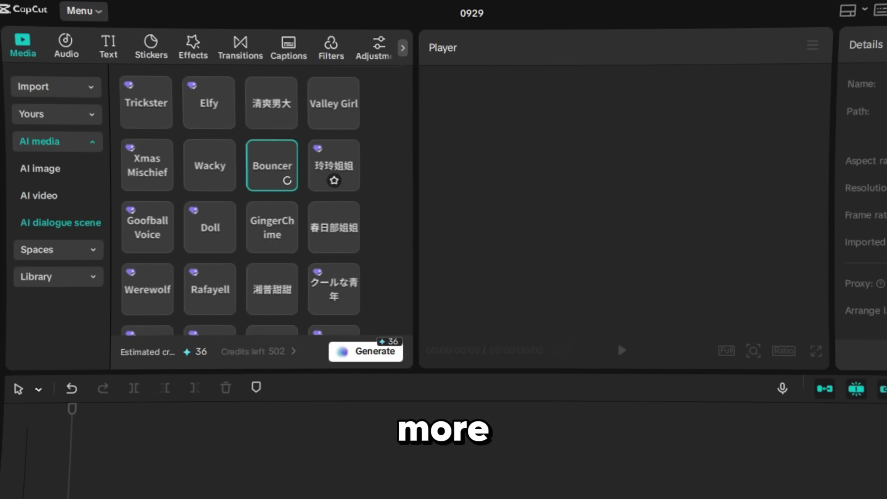
# Step: Audition several voices, then save the ElevenLabs audio clip as the dialogue
pyautogui.click(146, 102)
pyautogui.scroll(-1, 229, 101)
pyautogui.click(210, 284)
pyautogui.click(333, 223)
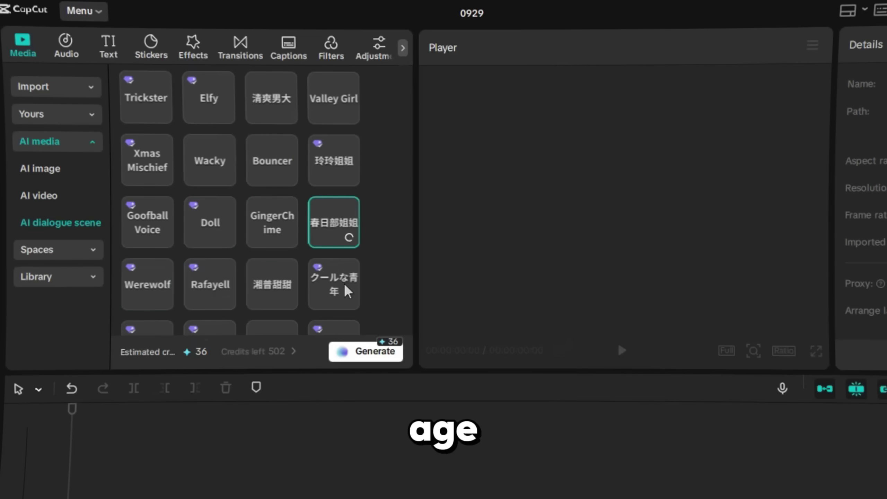
pyautogui.click(333, 160)
pyautogui.scroll(-6, 257, 251)
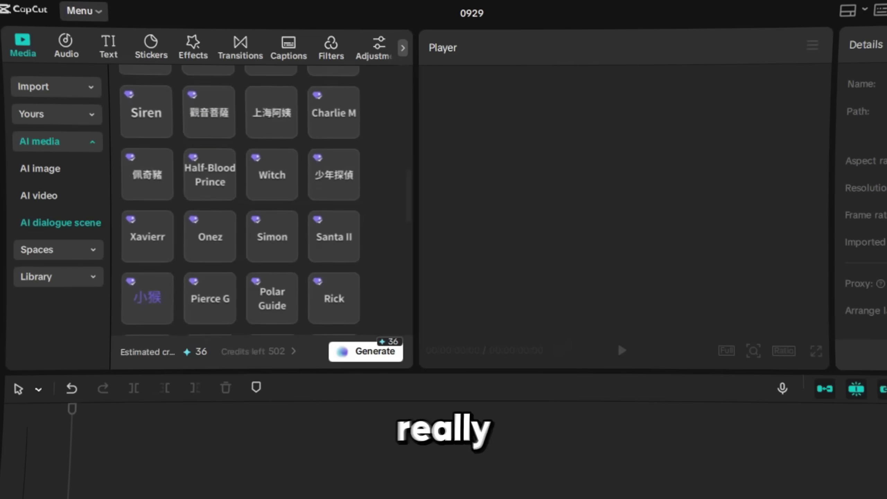
pyautogui.scroll(11, 296, 227)
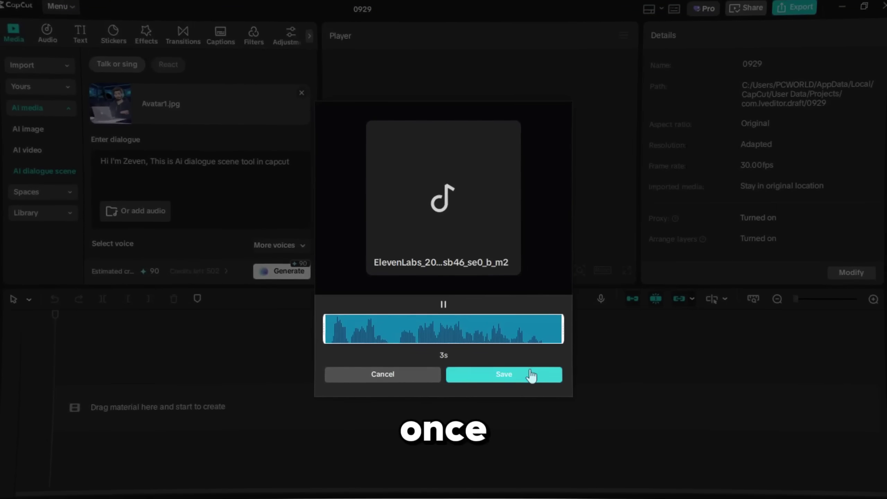
pyautogui.click(530, 375)
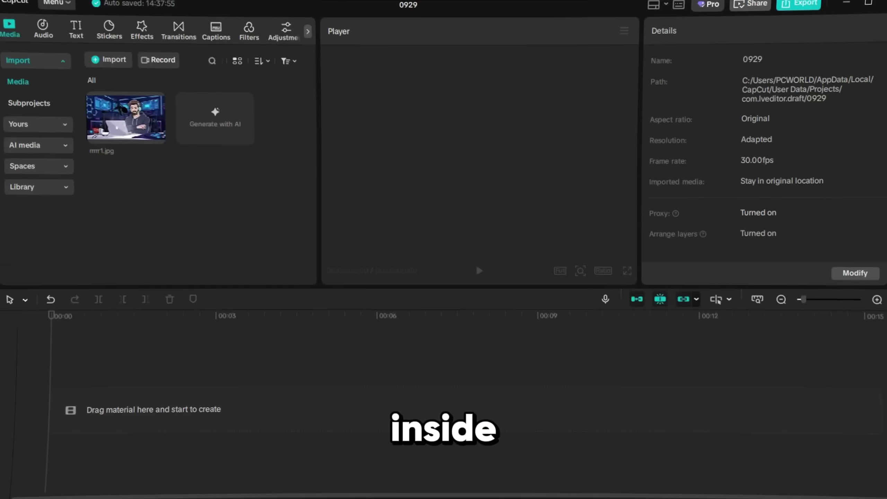
# Step: Place rrrr1.jpg on the main track and turn on lip sync
pyautogui.moveTo(125, 117); pyautogui.dragTo(175, 375)
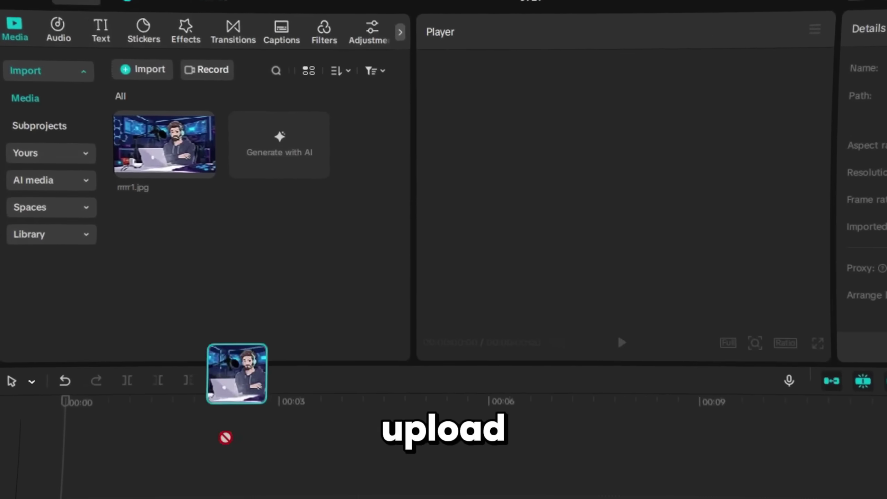
pyautogui.moveTo(227, 342); pyautogui.dragTo(229, 352)
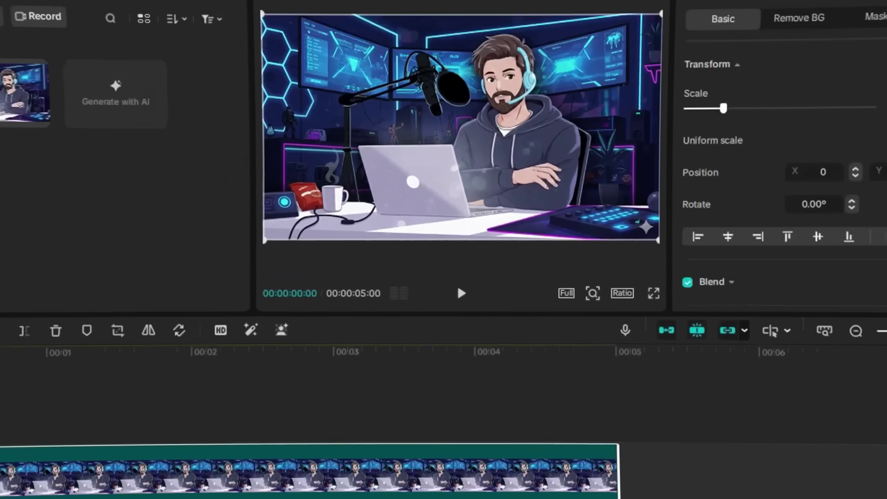
pyautogui.scroll(-3, 882, 237)
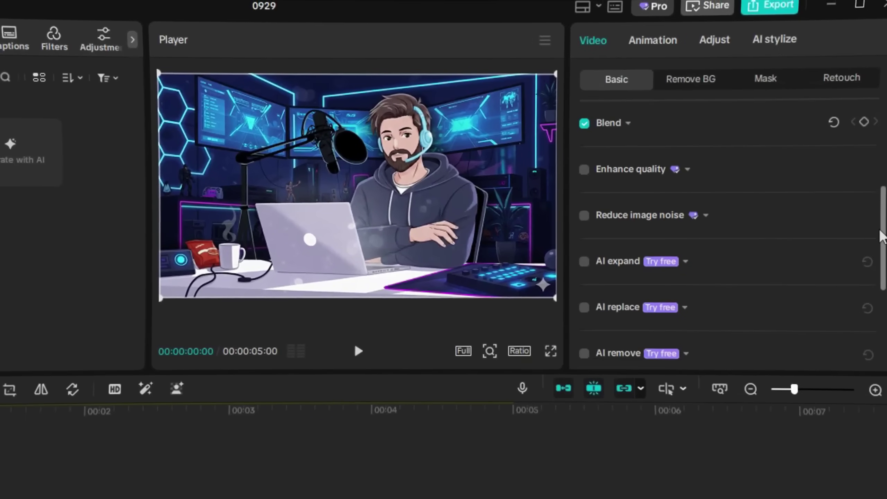
pyautogui.scroll(-5, 881, 245)
pyautogui.click(653, 205)
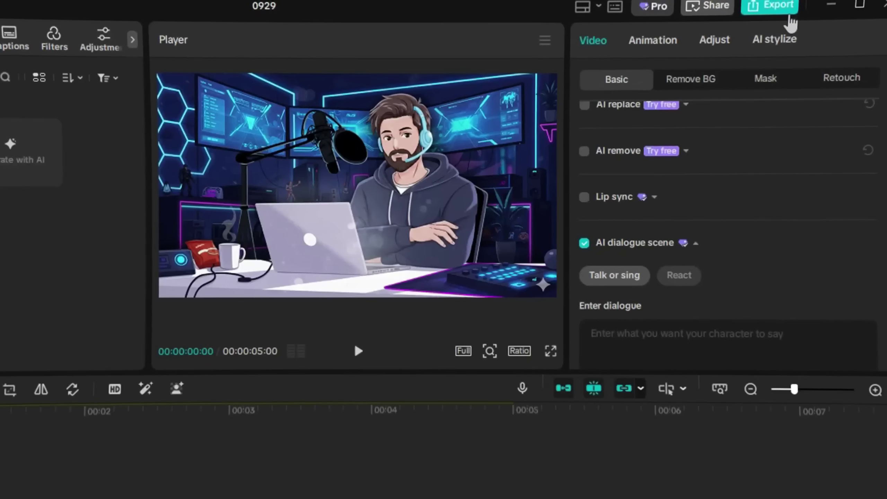
# Step: Use the ElevenLabs audio as the clip's dialogue with the Vivid lip-sync model
pyautogui.scroll(-3, 845, 204)
pyautogui.click(619, 242)
pyautogui.write('Hi')
pyautogui.press('BackSpace')
pyautogui.press('BackSpace')
pyautogui.click(659, 300)
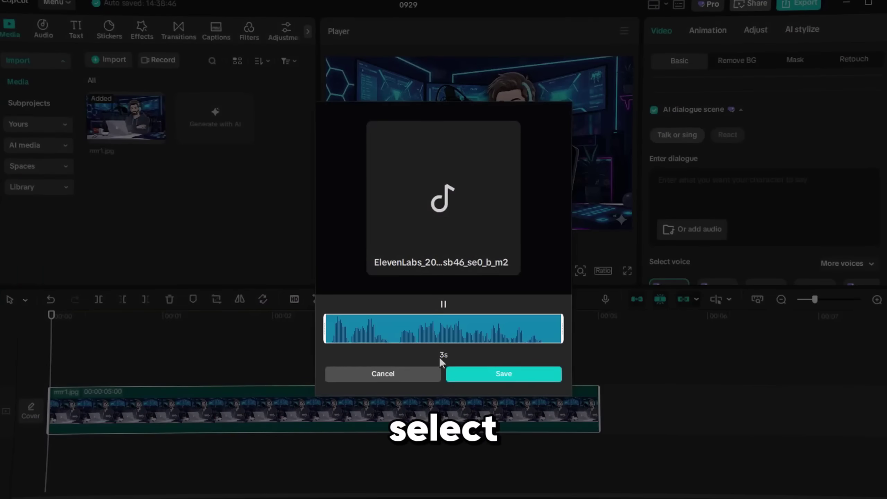
pyautogui.click(489, 374)
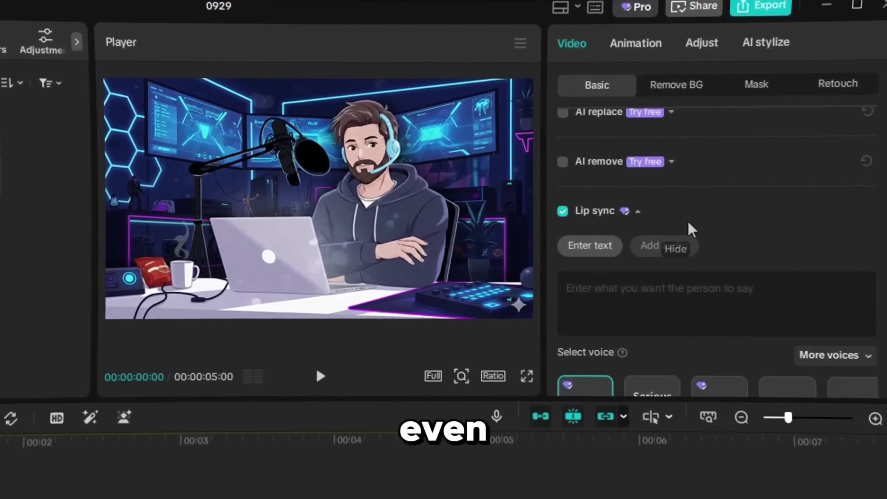
pyautogui.scroll(-5, 691, 244)
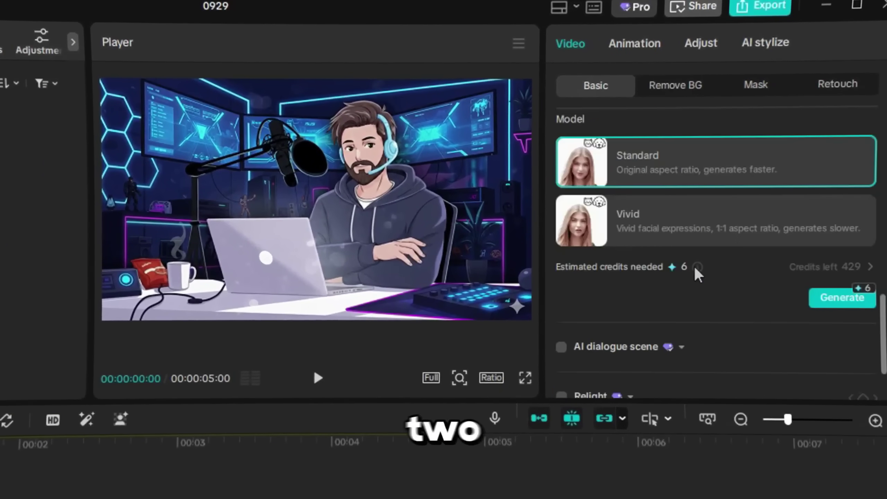
pyautogui.click(666, 215)
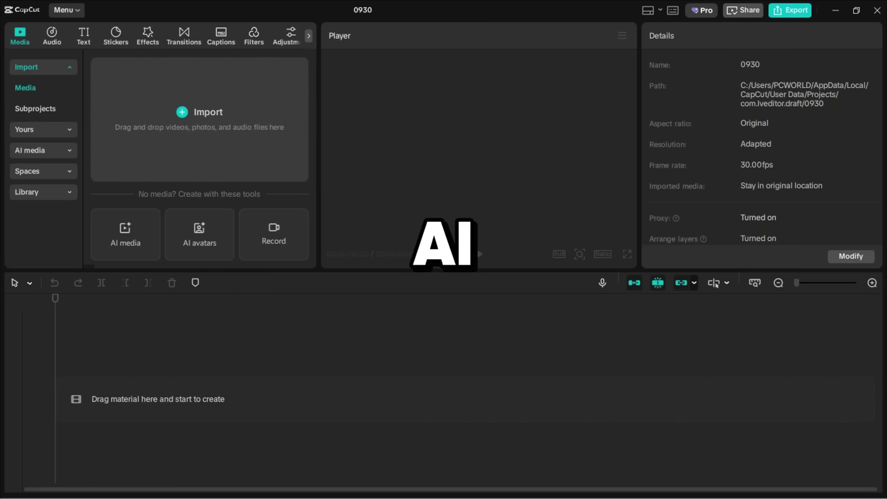
# Step: Browse the AI image Showcase down to the emerald galaxy silhouette example
pyautogui.click(43, 153)
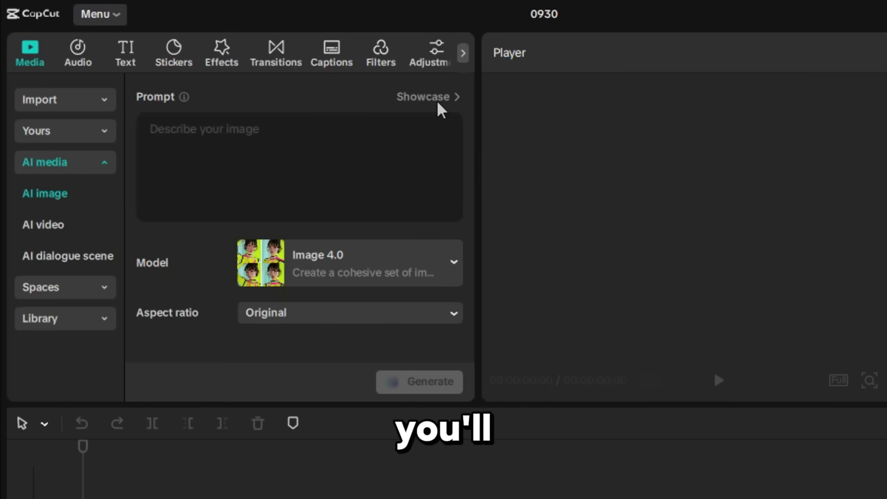
pyautogui.click(450, 98)
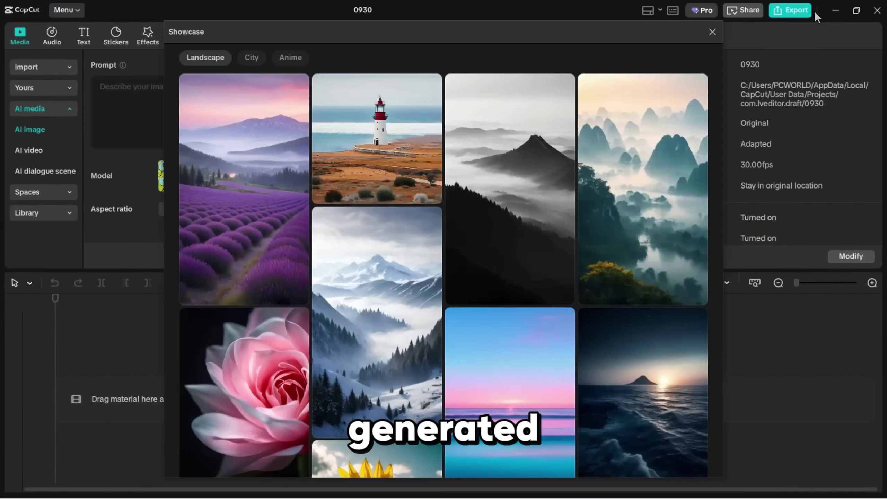
pyautogui.moveTo(721, 87); pyautogui.dragTo(737, 228)
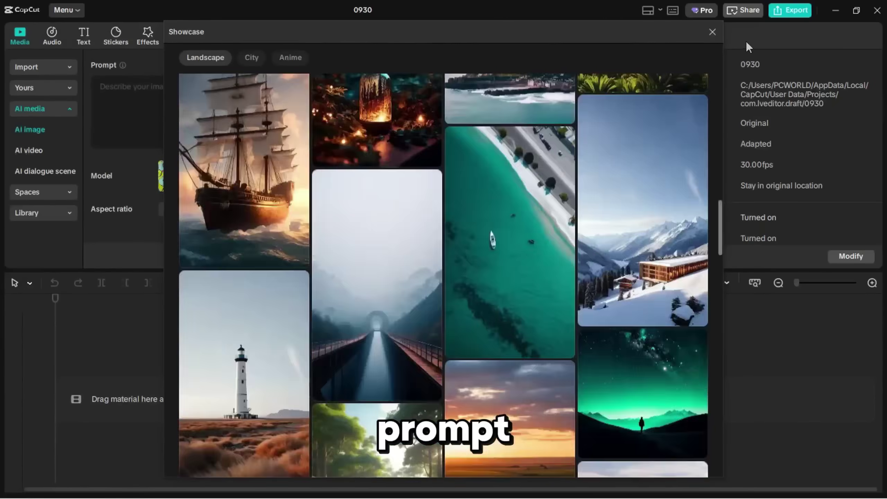
pyautogui.moveTo(745, 41); pyautogui.dragTo(715, 257)
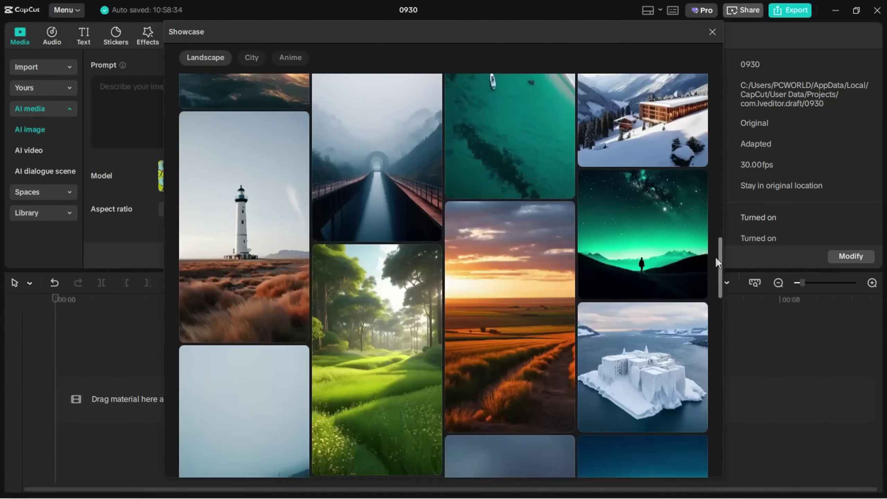
# Step: Use the silhouette example's prompt with Image 4.0 at a 16:9 aspect ratio
pyautogui.moveTo(668, 235)
pyautogui.click(654, 279)
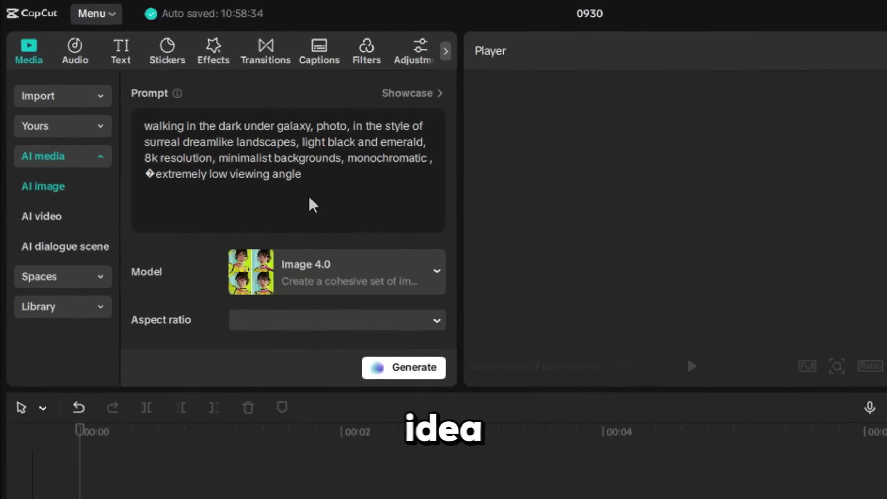
pyautogui.click(220, 186)
pyautogui.click(344, 327)
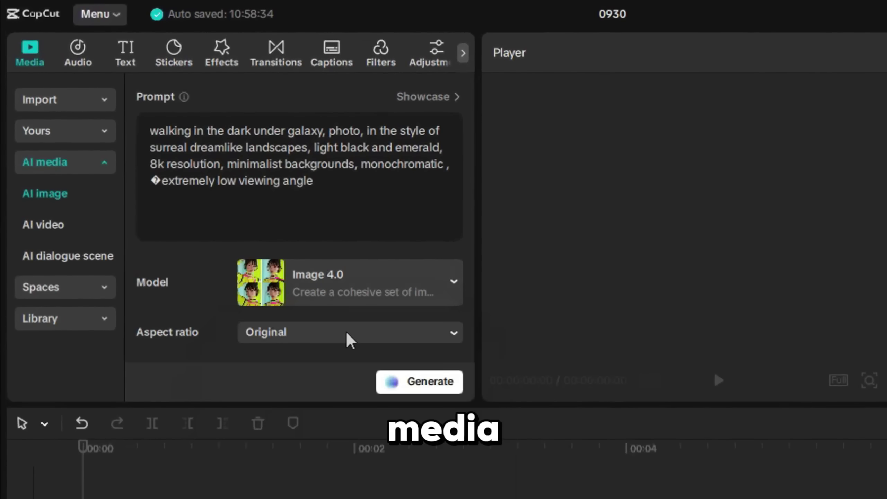
pyautogui.click(348, 337)
pyautogui.click(349, 392)
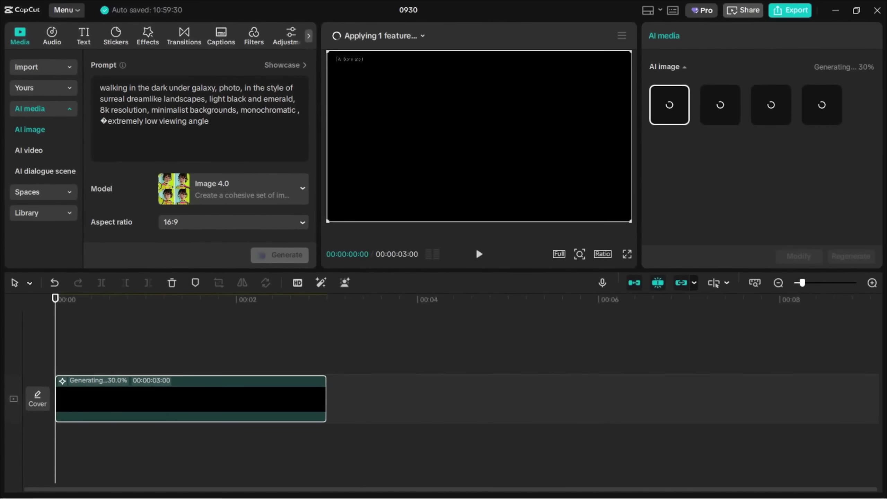
# Step: Compare the generated galaxy images and use the fourth one on the timeline
pyautogui.click(730, 109)
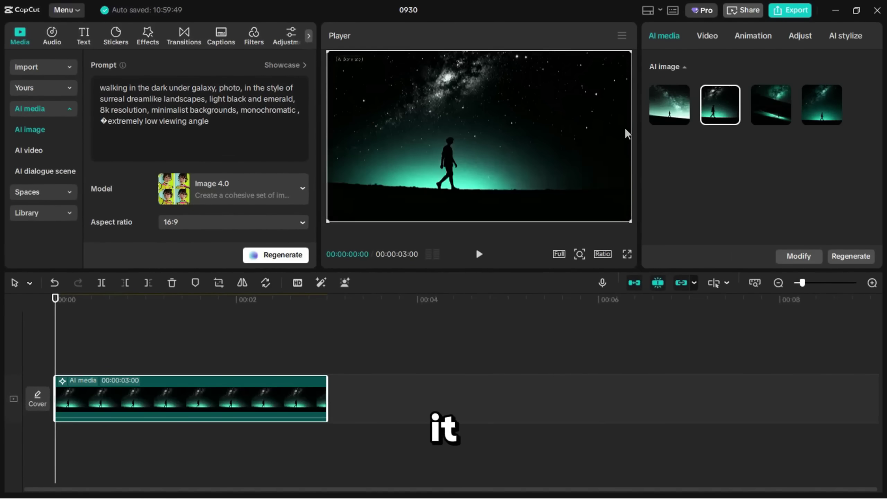
pyautogui.click(781, 110)
pyautogui.click(832, 110)
pyautogui.click(627, 254)
pyautogui.click(616, 441)
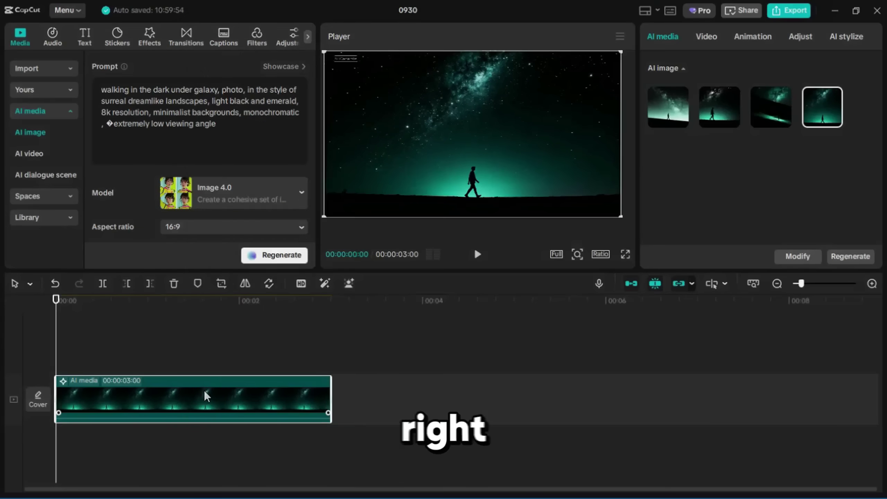
# Step: Send the galaxy image clip to Image to video using the Video 3.0 Frames model
pyautogui.rightClick(204, 390)
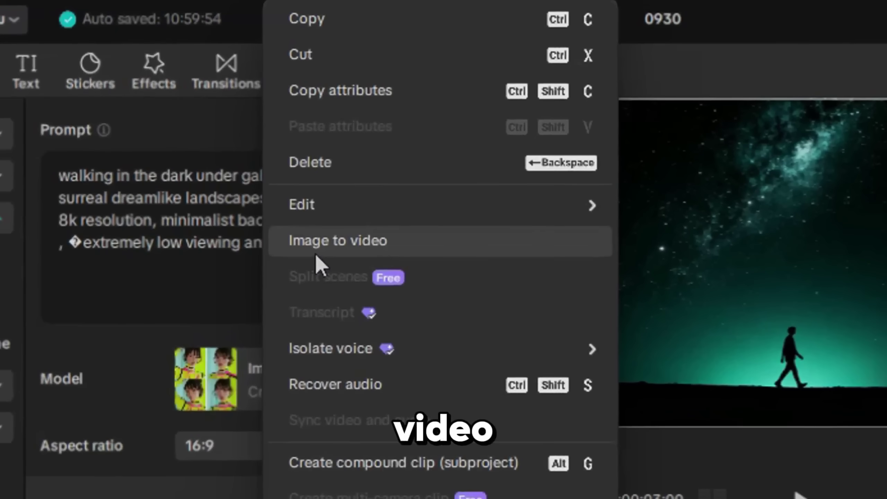
pyautogui.click(307, 225)
pyautogui.click(308, 393)
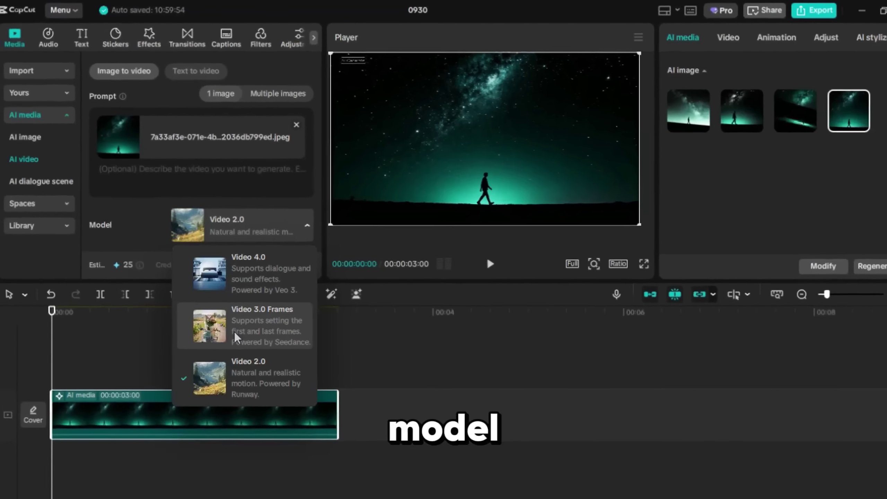
pyautogui.click(235, 337)
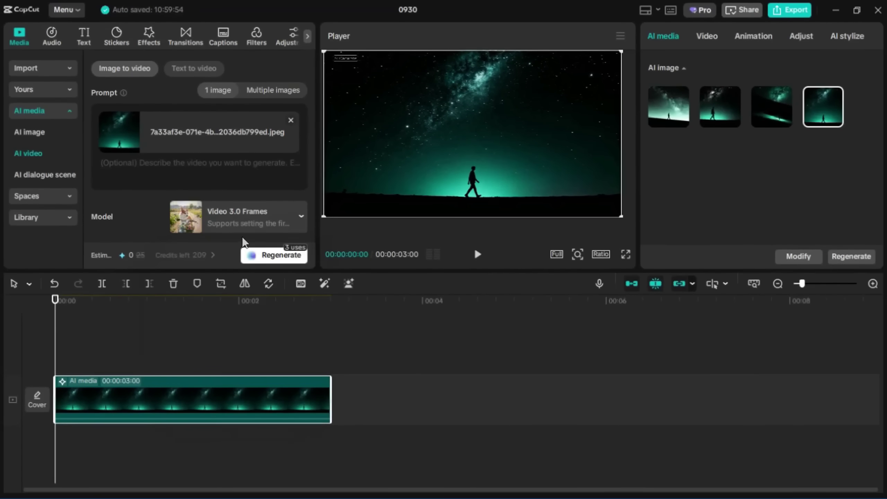
pyautogui.scroll(-3, 208, 180)
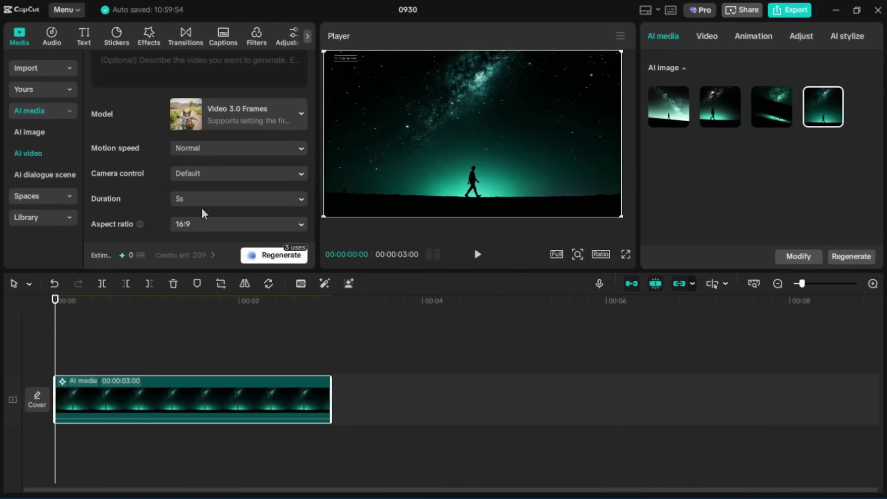
pyautogui.scroll(3, 204, 213)
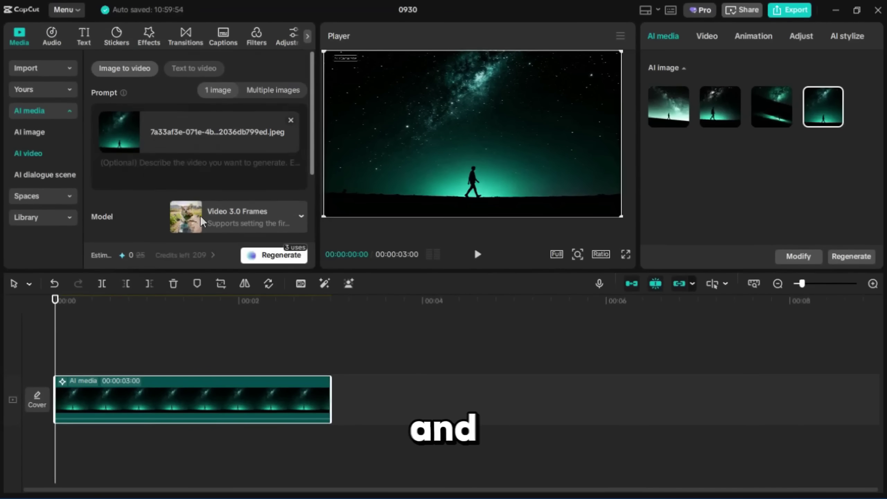